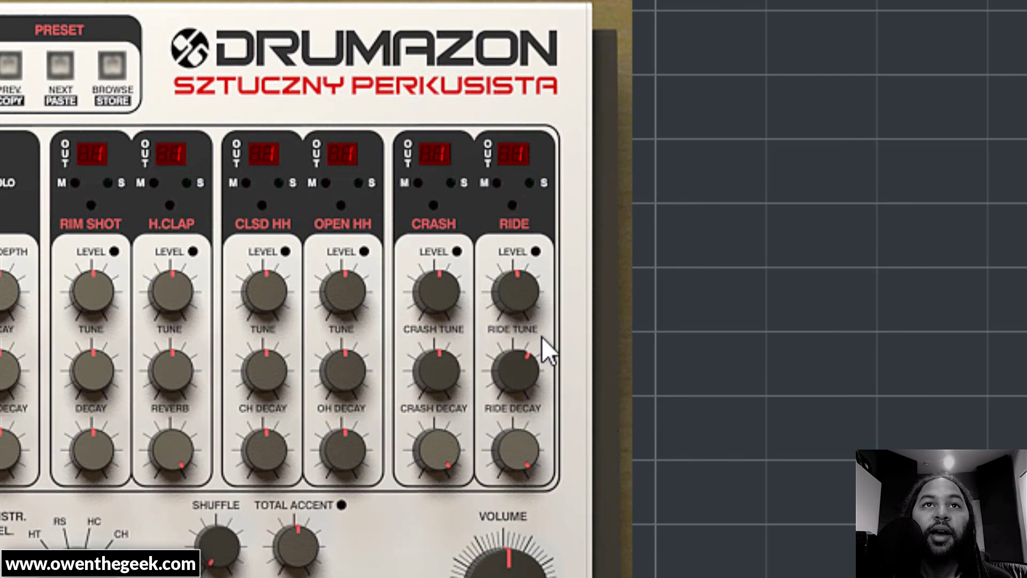
Reduce the decay of the ride cymbal and adjust its tuning downward.
drag(518, 451, 496, 514)
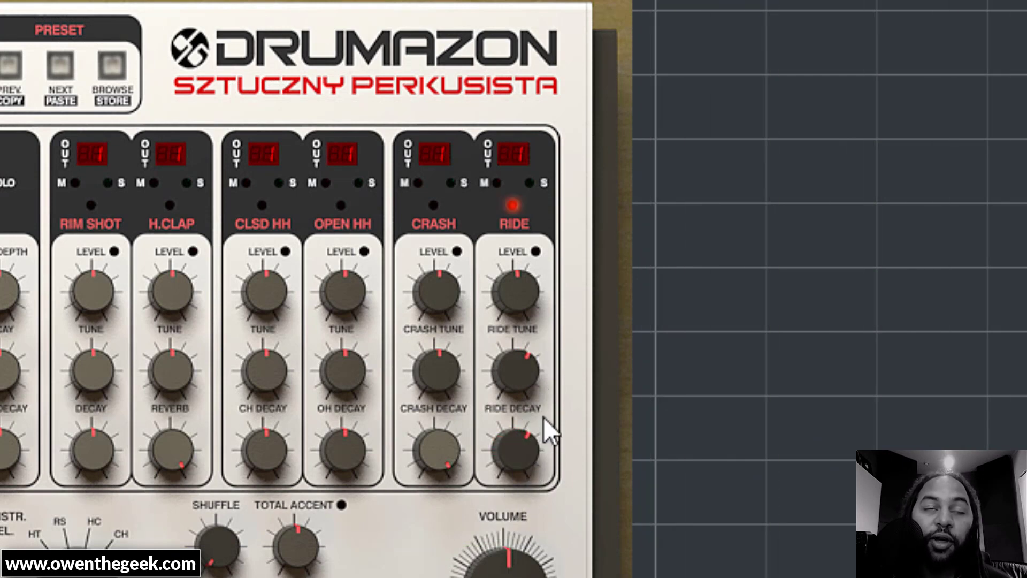
drag(508, 379, 505, 466)
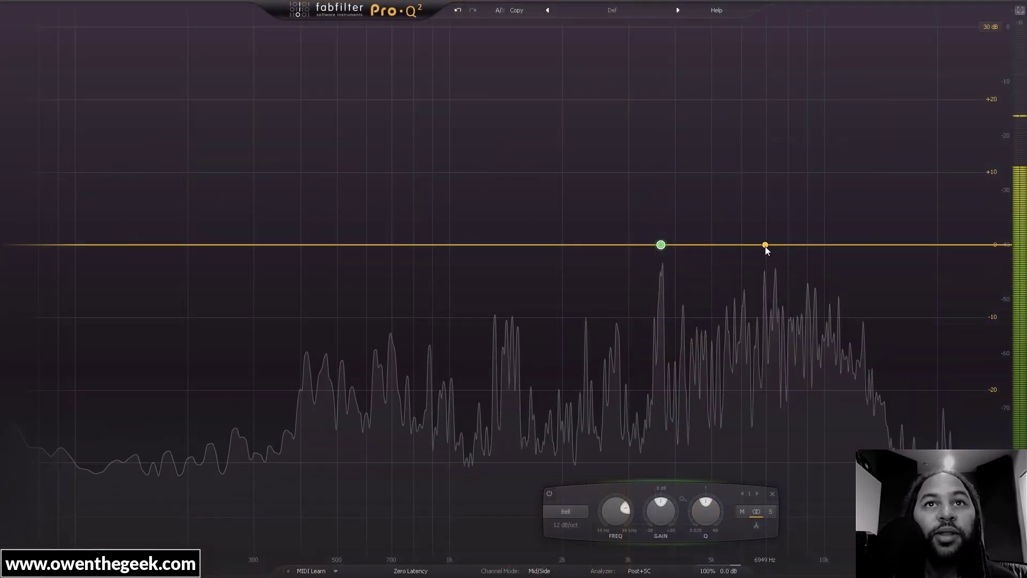
Place EQ bands at about 6949 Hz and 2706 Hz, keeping the 6949 Hz band at 0 dB gain.
click(765, 245)
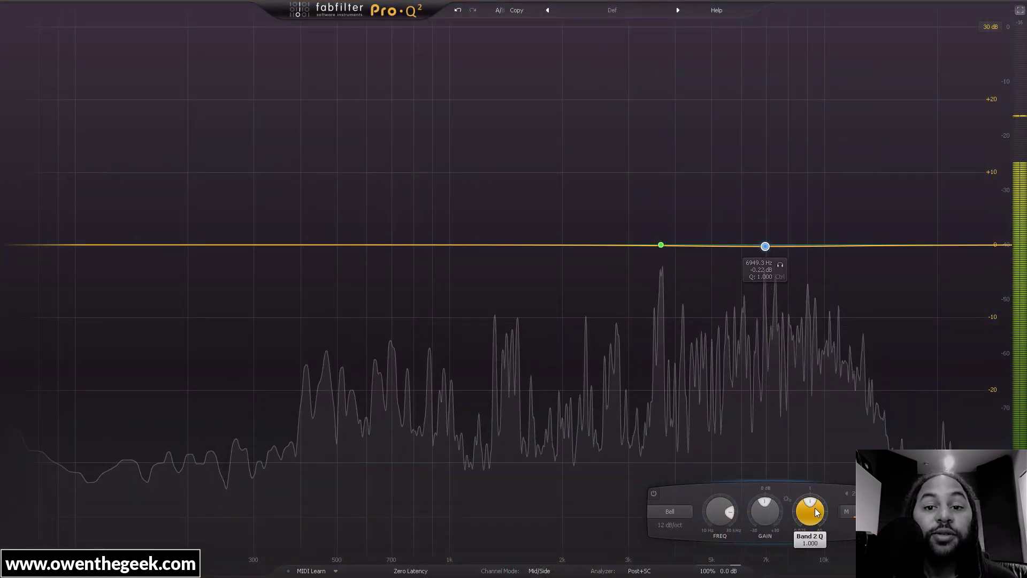
double_click(768, 512)
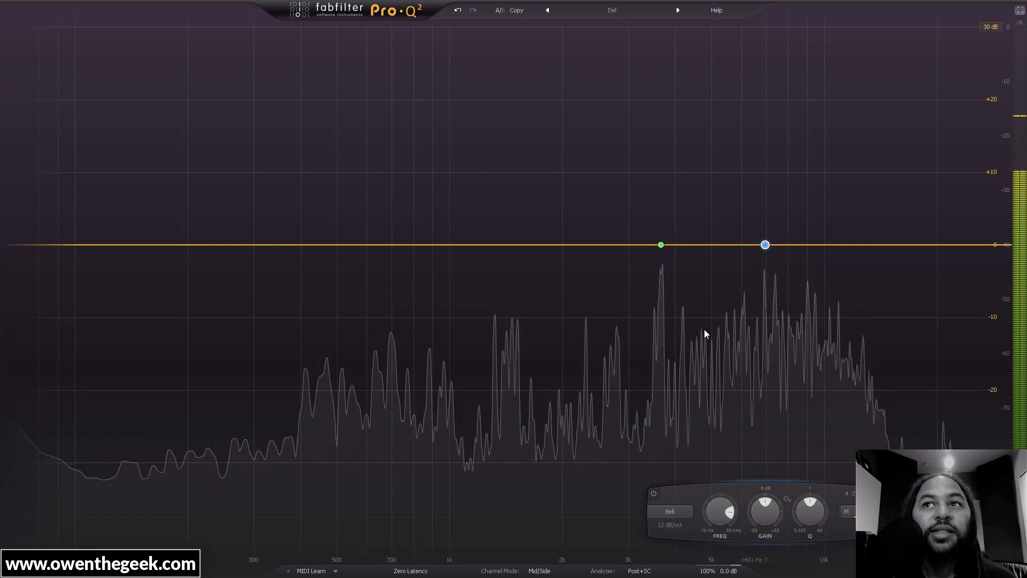
click(613, 244)
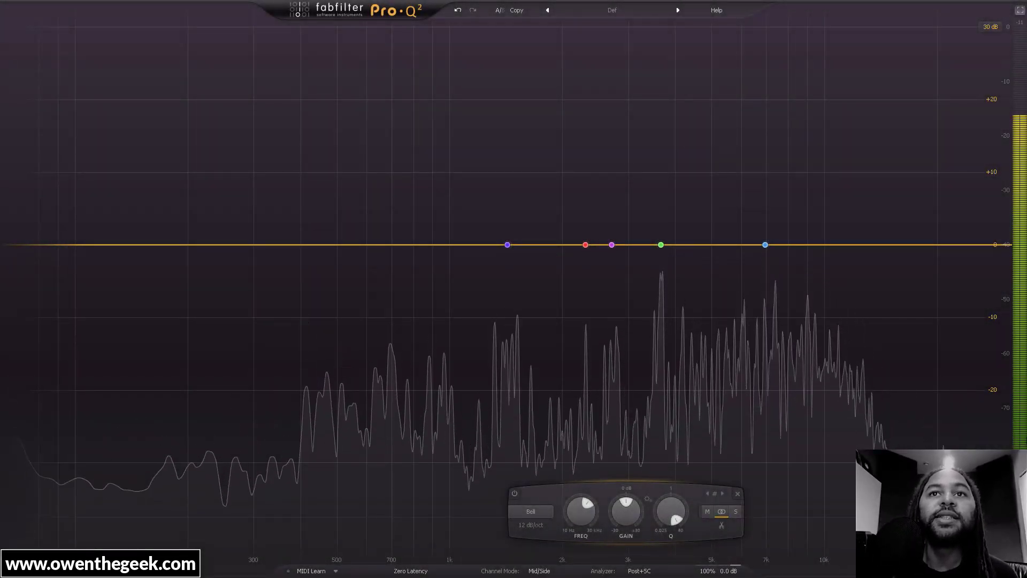
Lower the gain of all five EQ bands together to -4.41 dB.
mouse_move(633, 514)
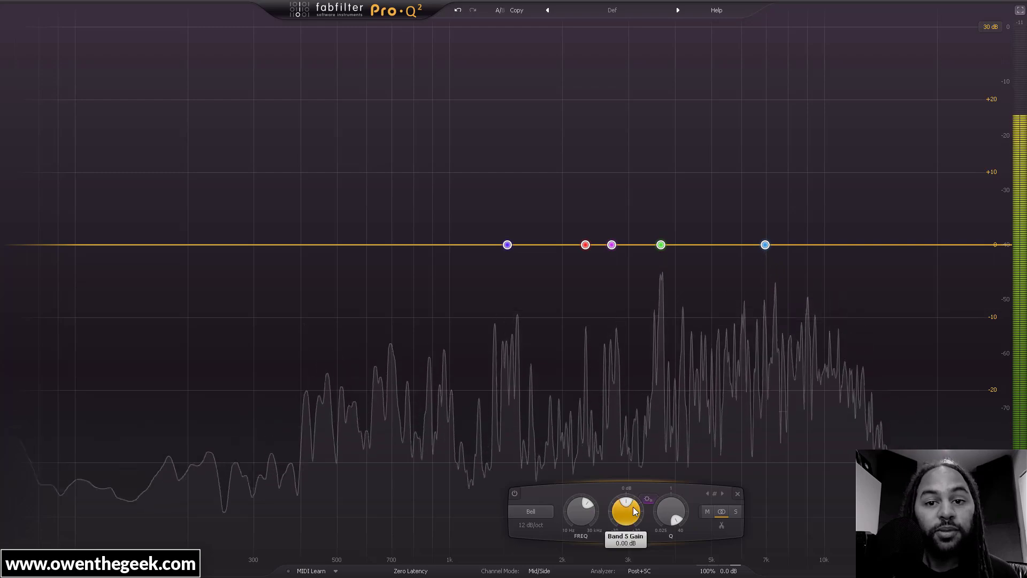
drag(633, 514, 627, 539)
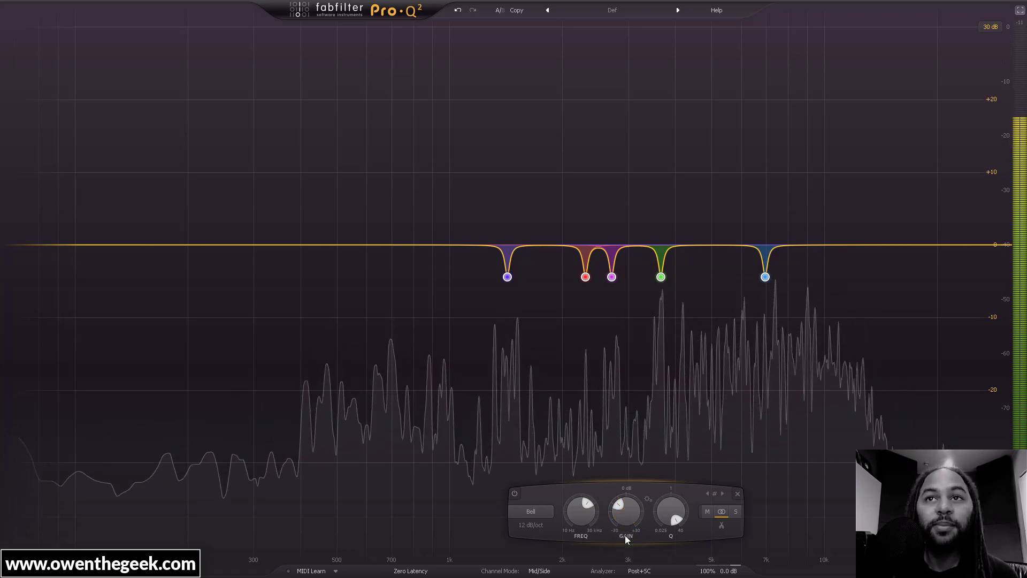
Compare the 2303 Hz cut bypassed and enabled, and delete the band.
click(561, 267)
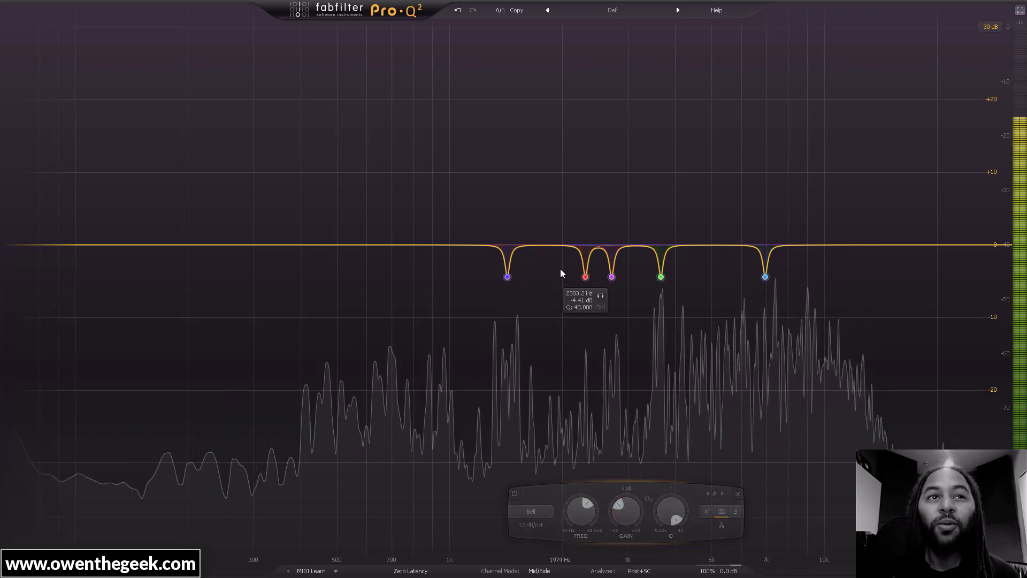
click(474, 494)
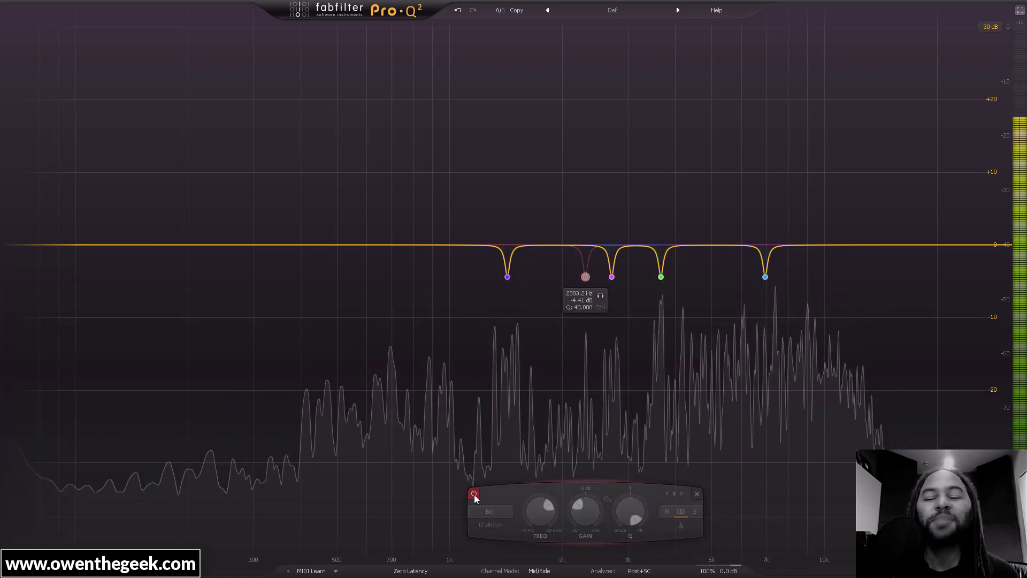
click(475, 493)
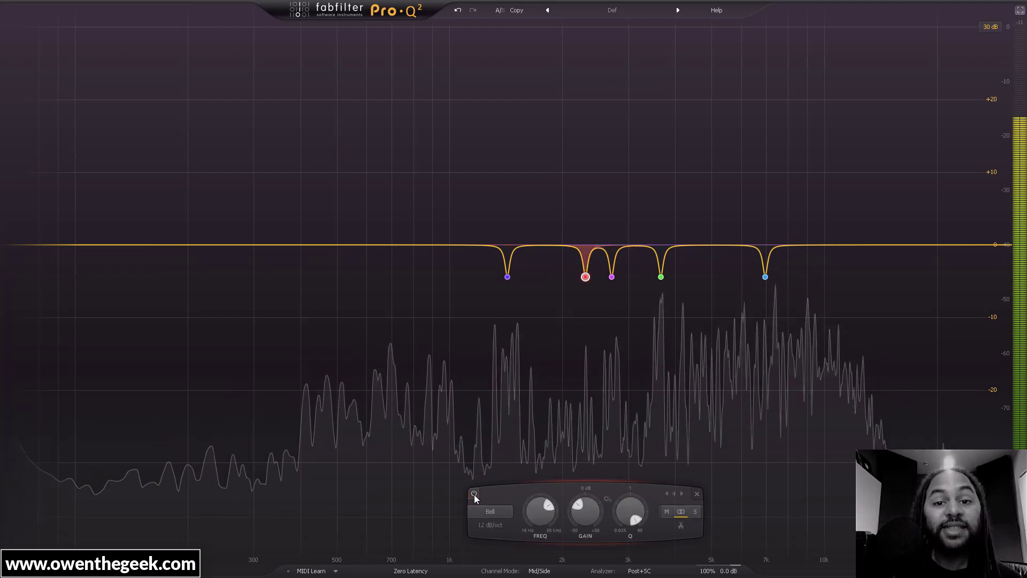
click(697, 494)
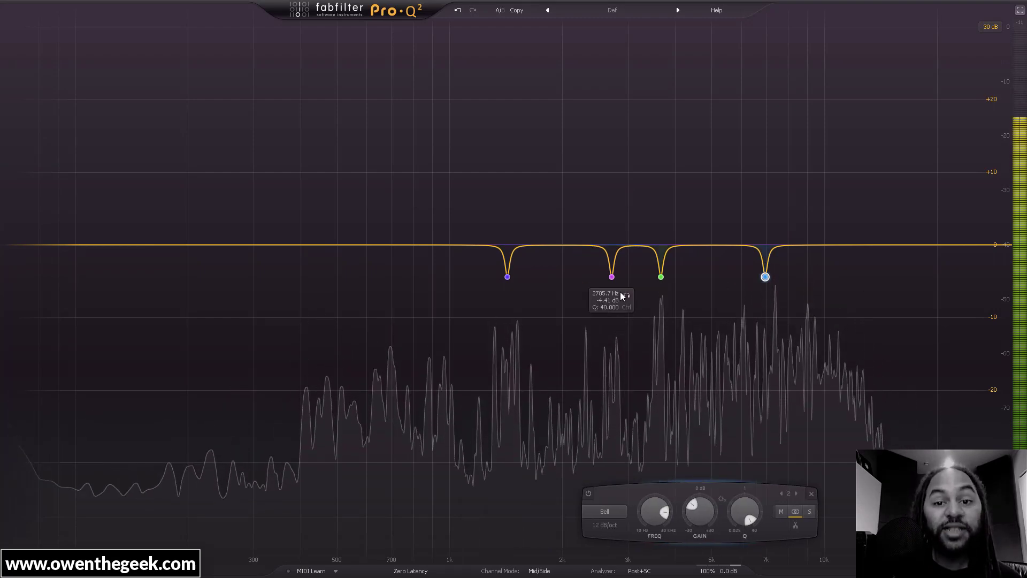
Audition the 2706 Hz cut at a slightly higher frequency by toggling its bypass, and delete the band.
click(612, 277)
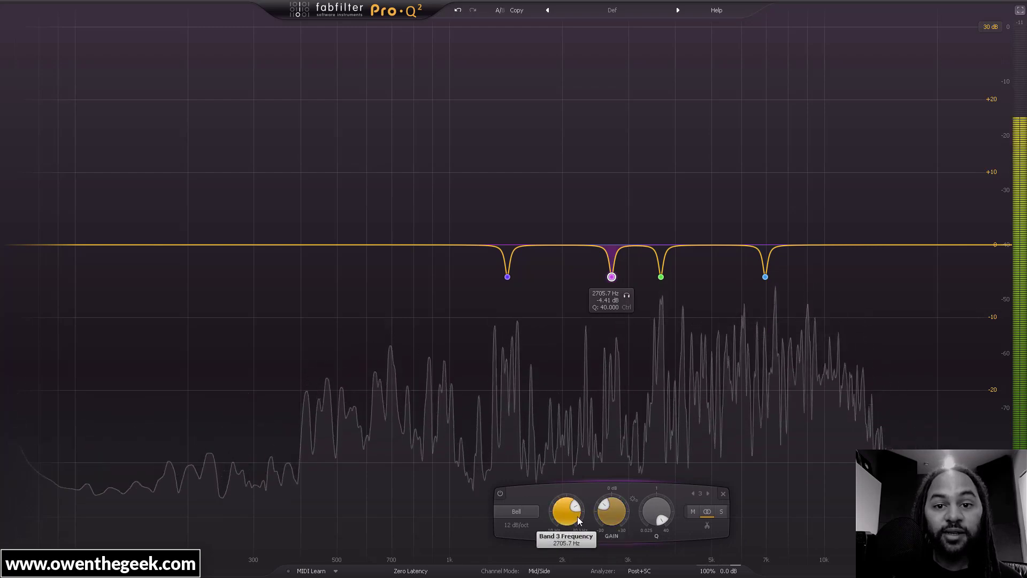
drag(566, 515, 566, 512)
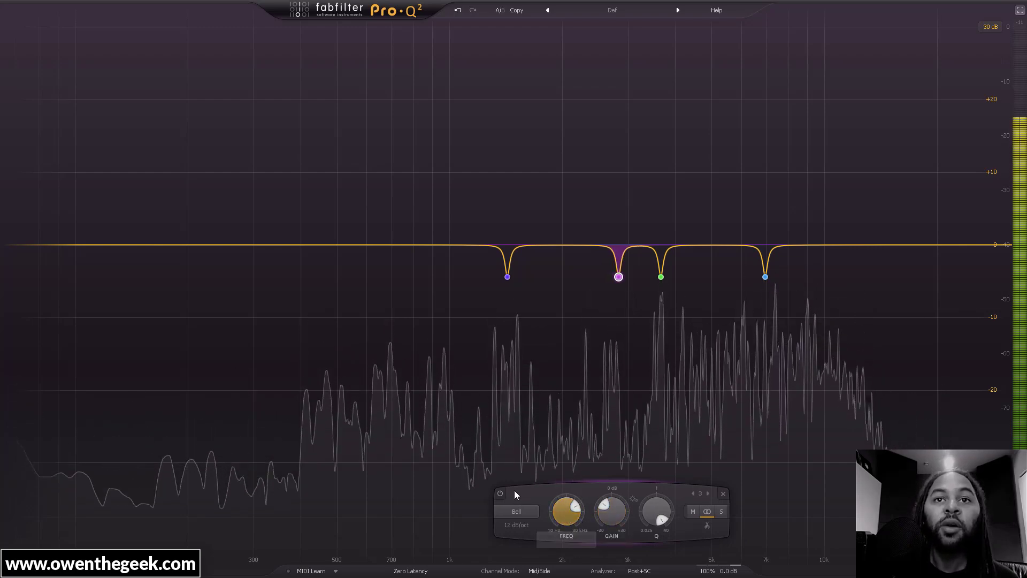
click(501, 493)
click(500, 493)
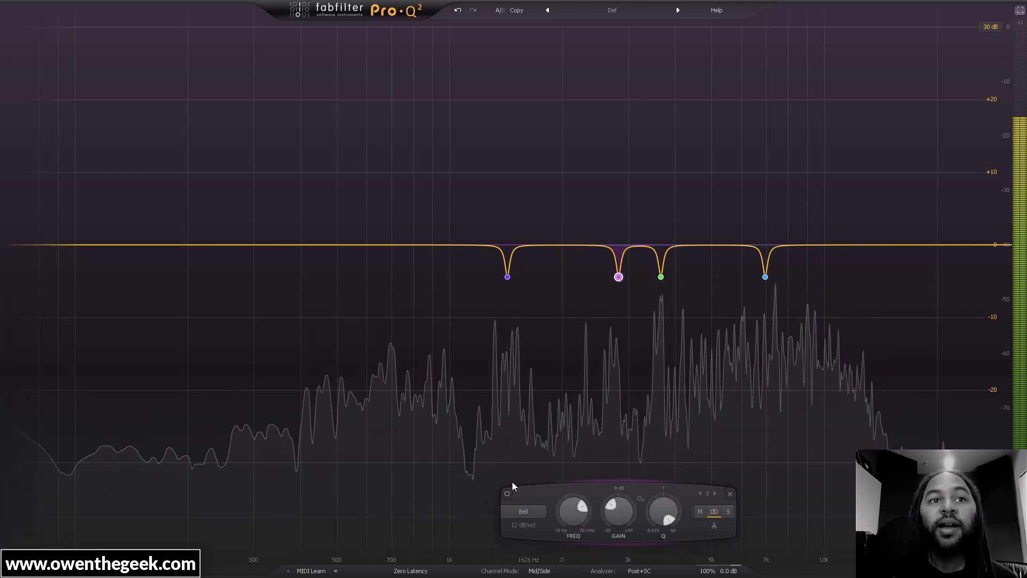
click(507, 493)
click(507, 493)
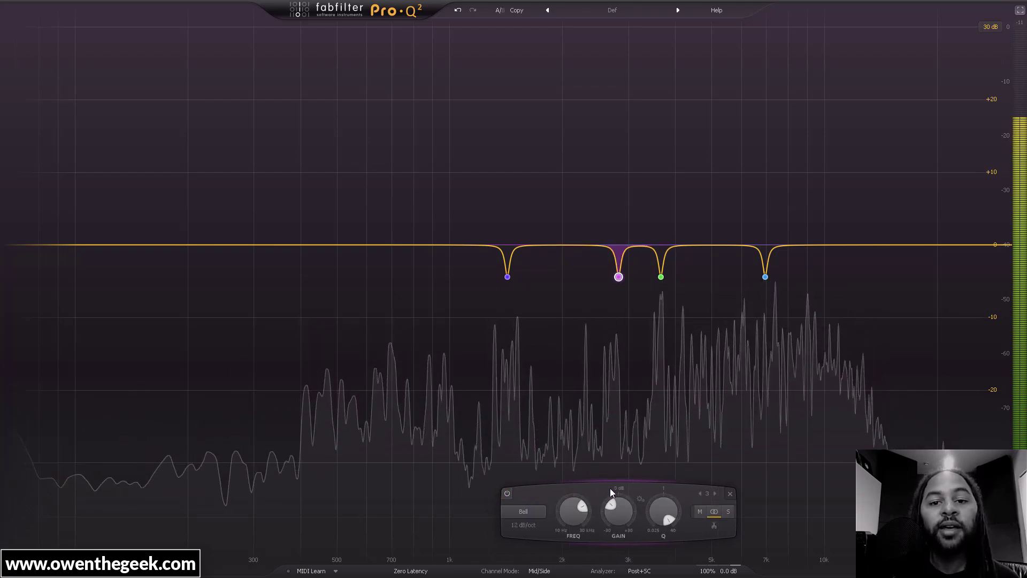
click(730, 494)
Audition the 1425 Hz cut there and at 1527.3 Hz by toggling its bypass, and delete the band.
mouse_move(508, 294)
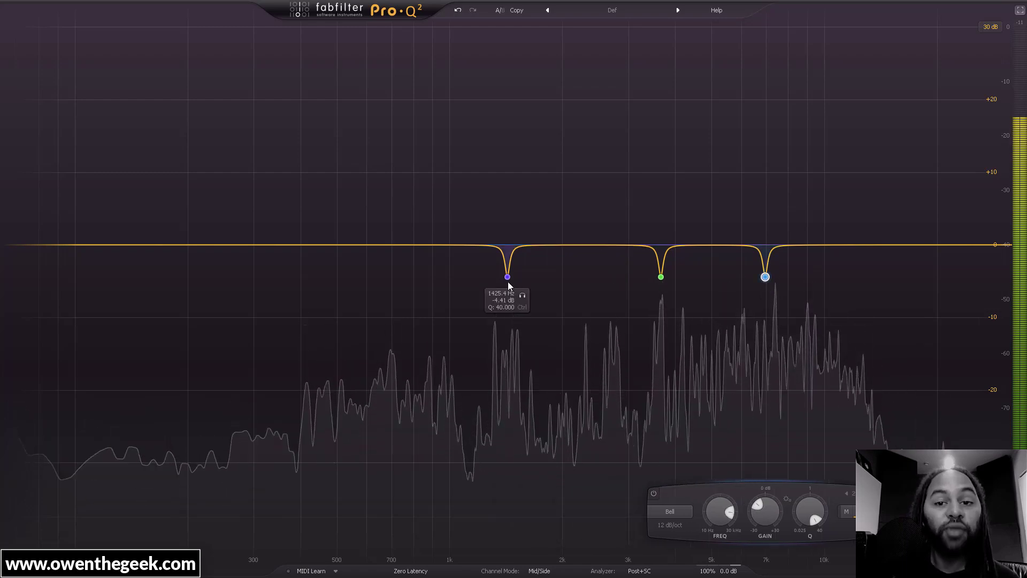
click(396, 494)
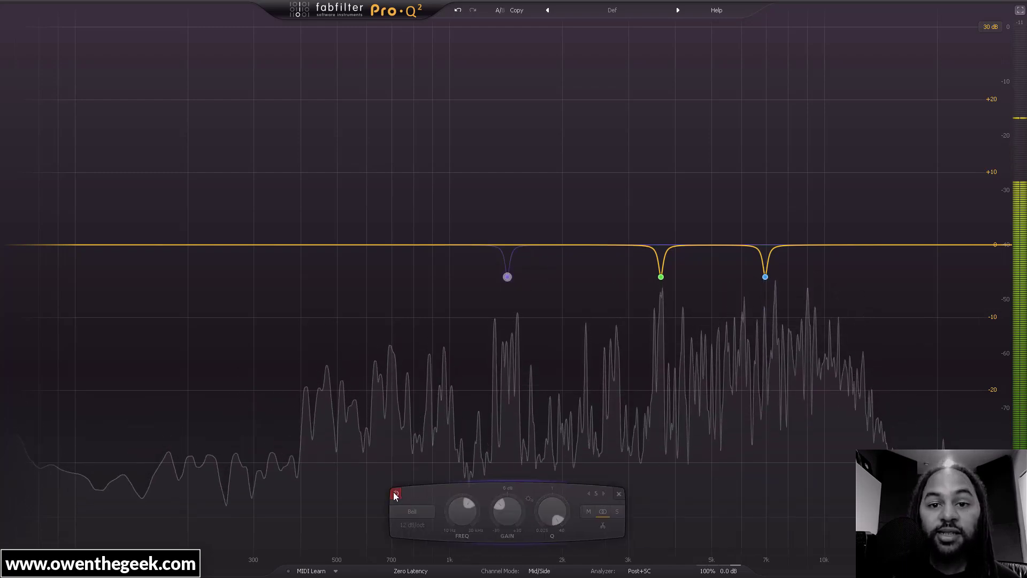
click(395, 494)
mouse_move(507, 278)
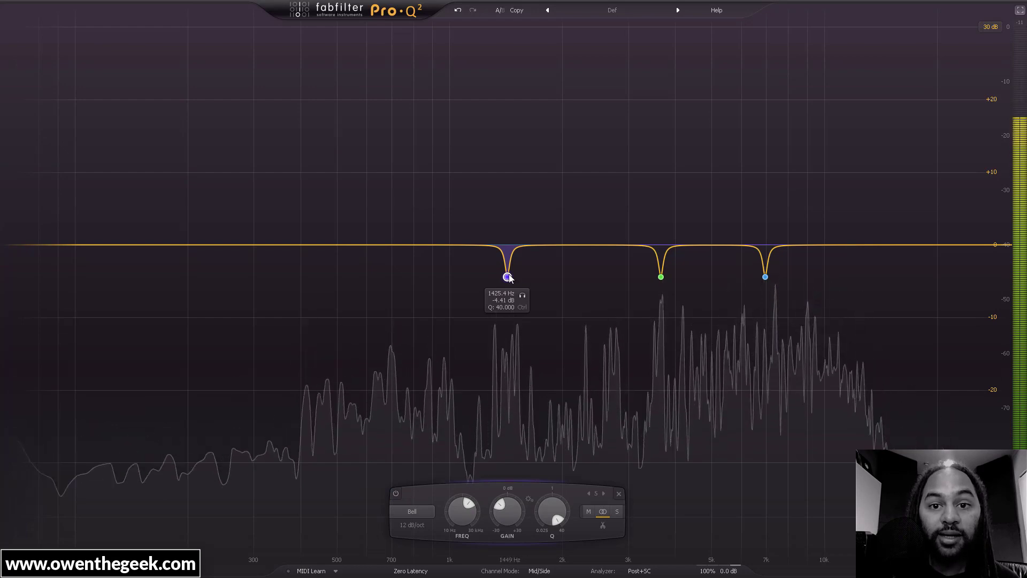
drag(508, 278, 522, 279)
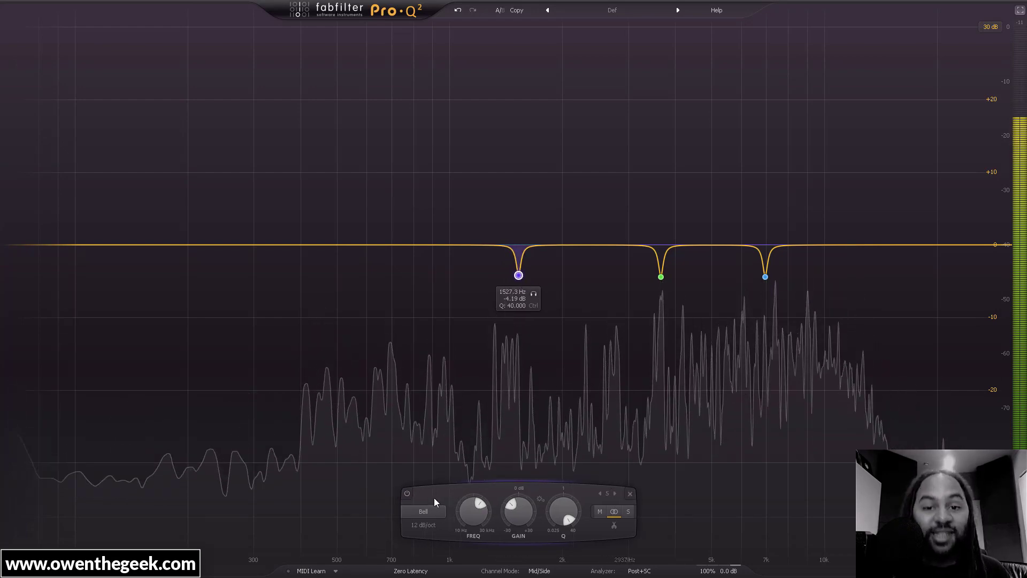
click(408, 494)
click(408, 493)
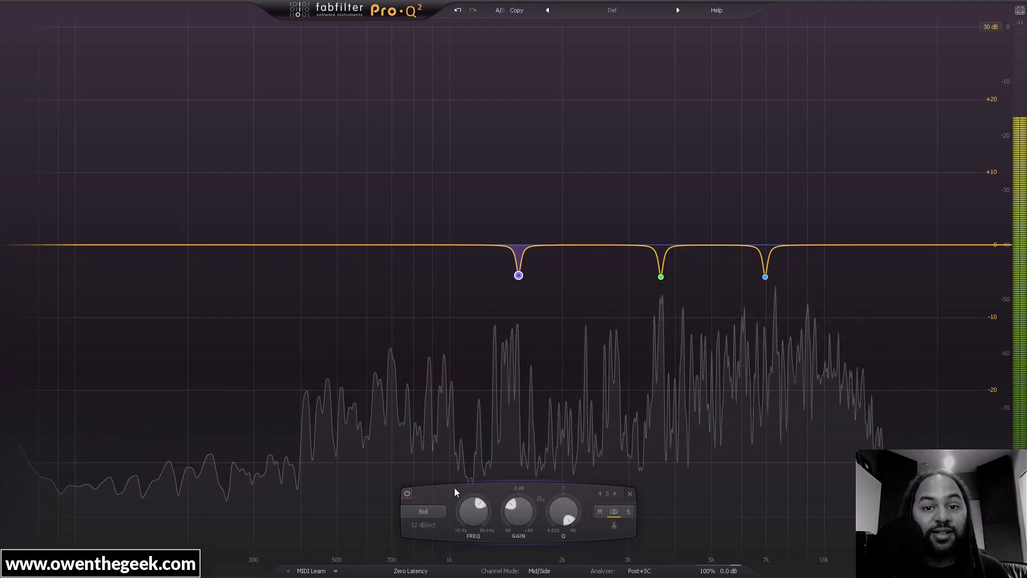
click(629, 494)
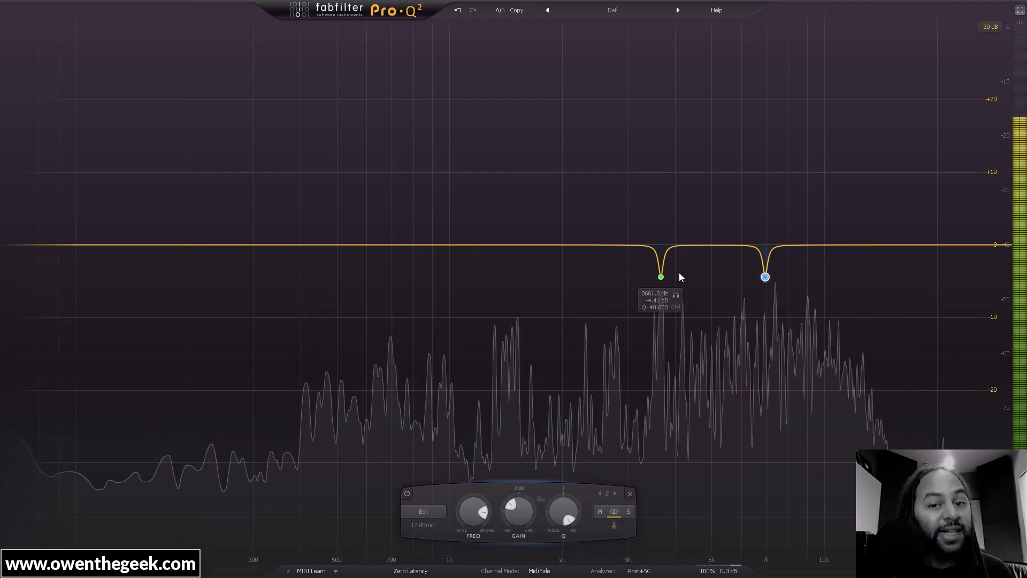
Compare the sound with the 3661 Hz and 6949 Hz cuts each bypassed and re-enabled.
click(662, 277)
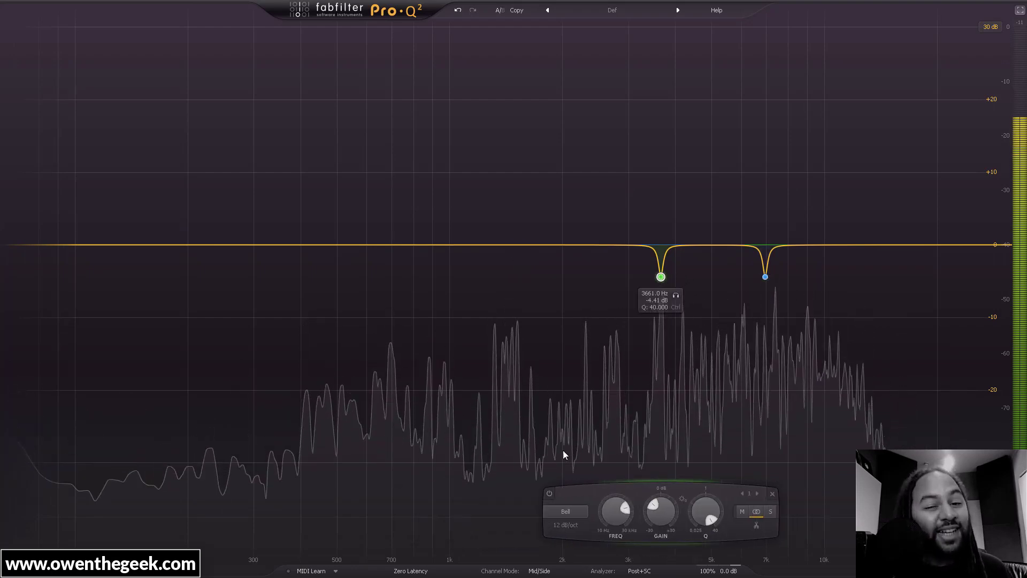
click(549, 494)
click(549, 495)
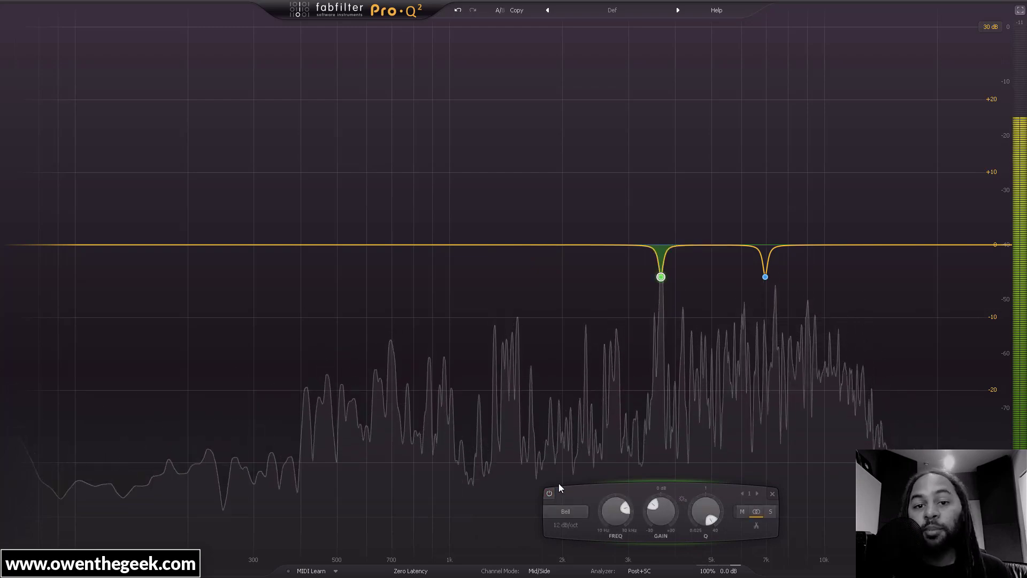
click(766, 276)
click(654, 493)
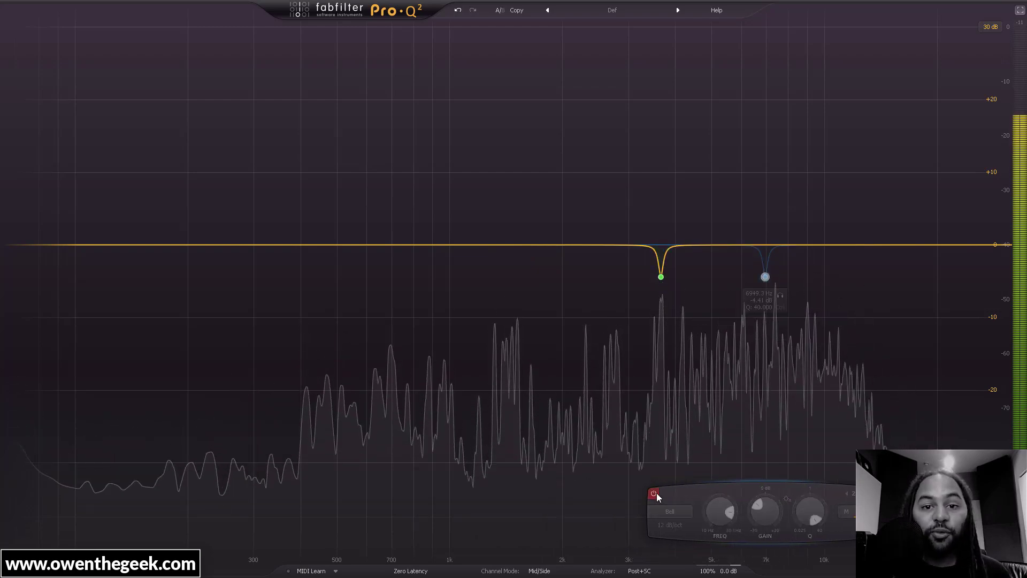
click(655, 492)
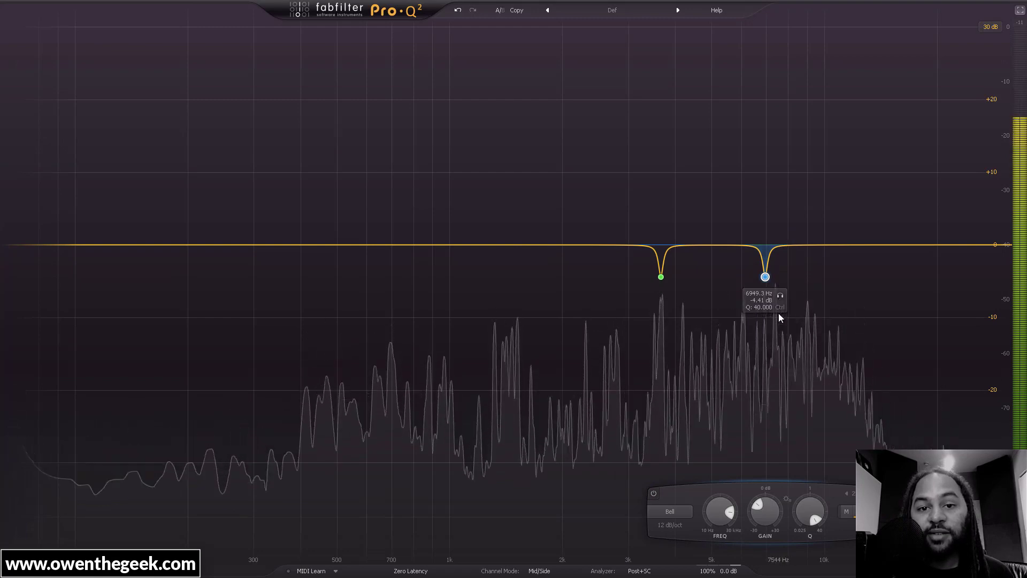
Shift the 6949 Hz cut down to 6909.1 Hz, onto the nearby spectrum peak.
scroll(818, 541, up, 6)
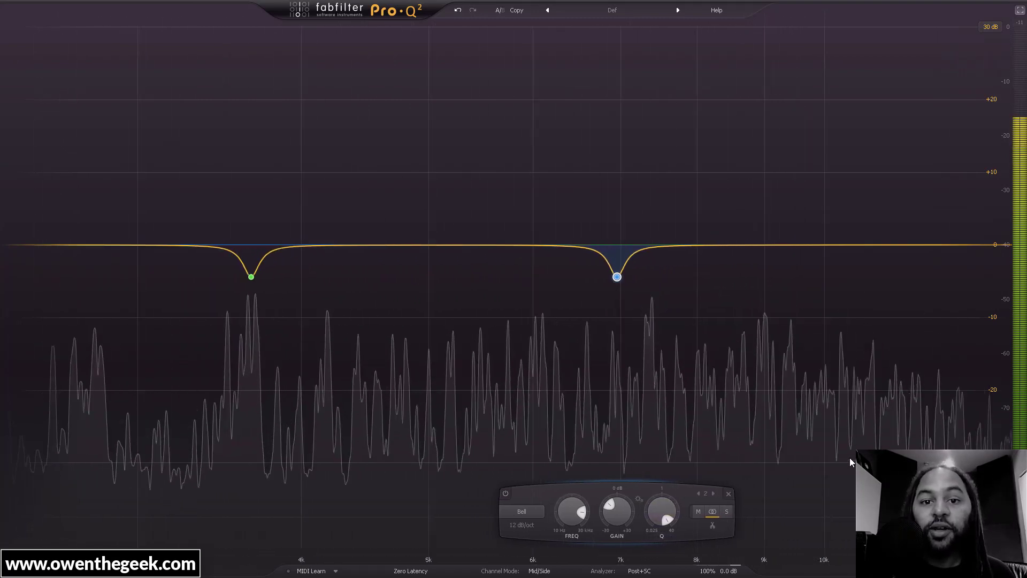
mouse_move(658, 283)
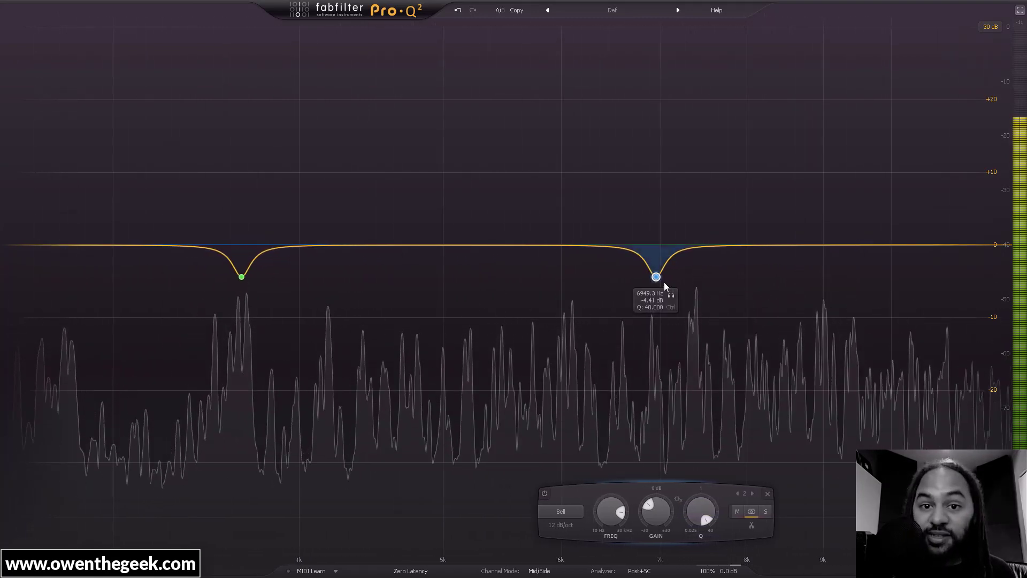
drag(659, 281, 653, 282)
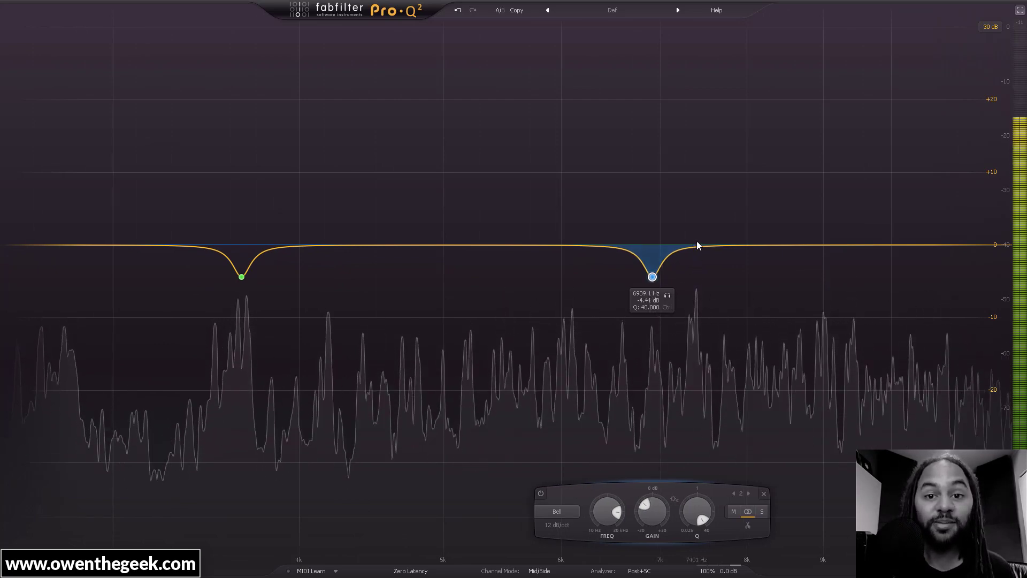
Add a narrow cut of about 2.6 dB on the peak near 7.4 kHz and compare it bypassed and enabled.
double_click(697, 236)
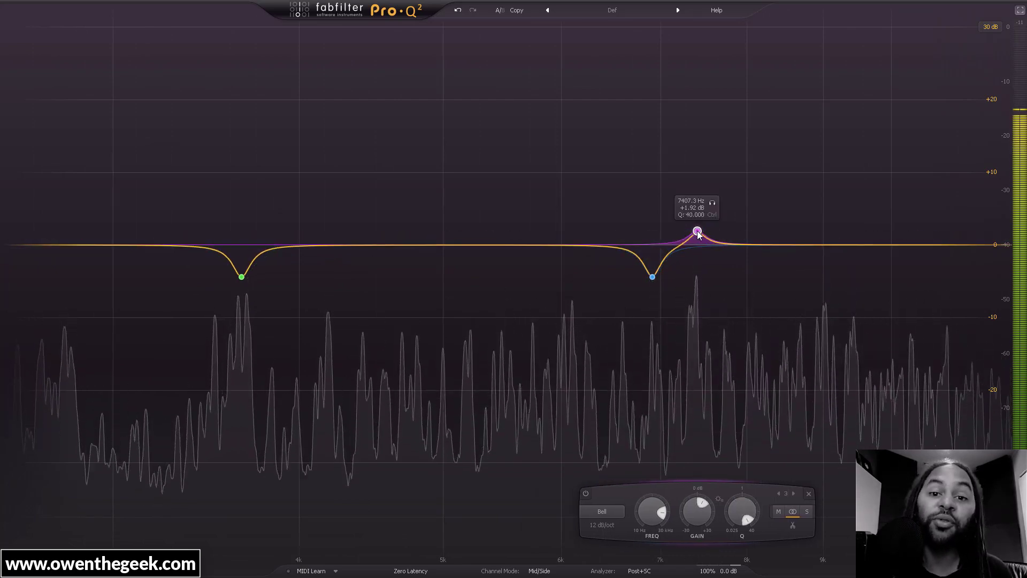
drag(698, 234, 697, 266)
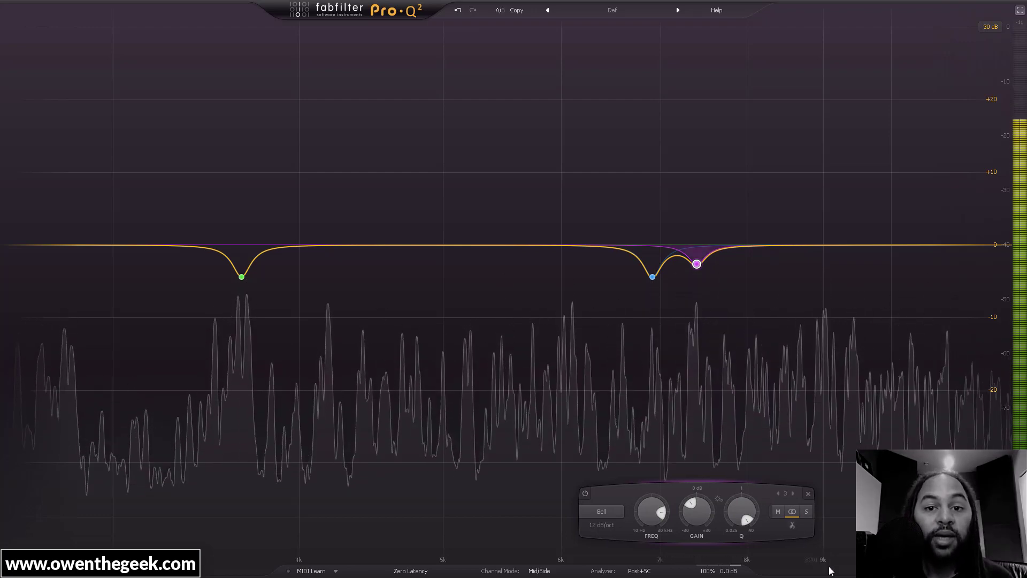
scroll(825, 562, down, 5)
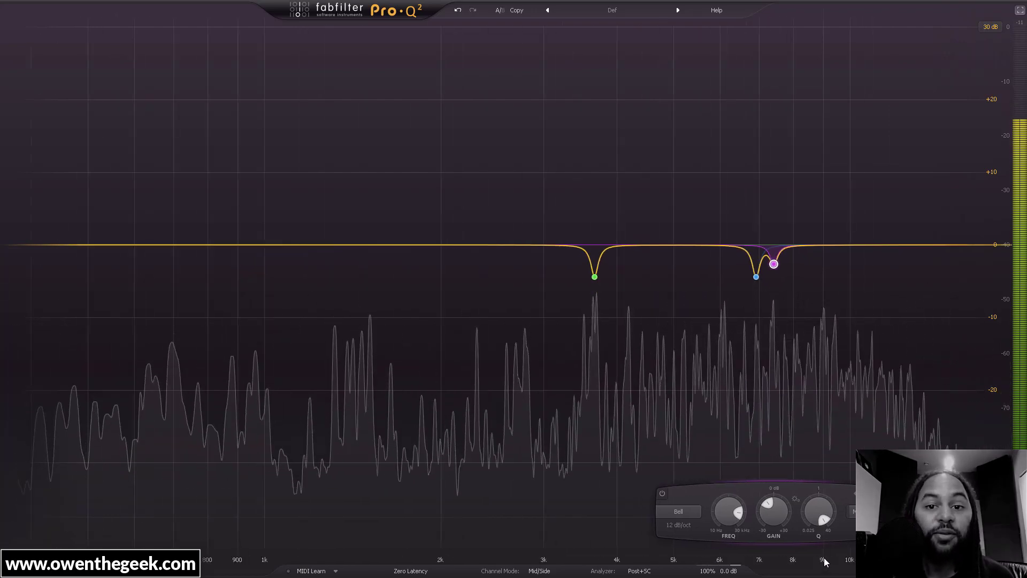
click(663, 495)
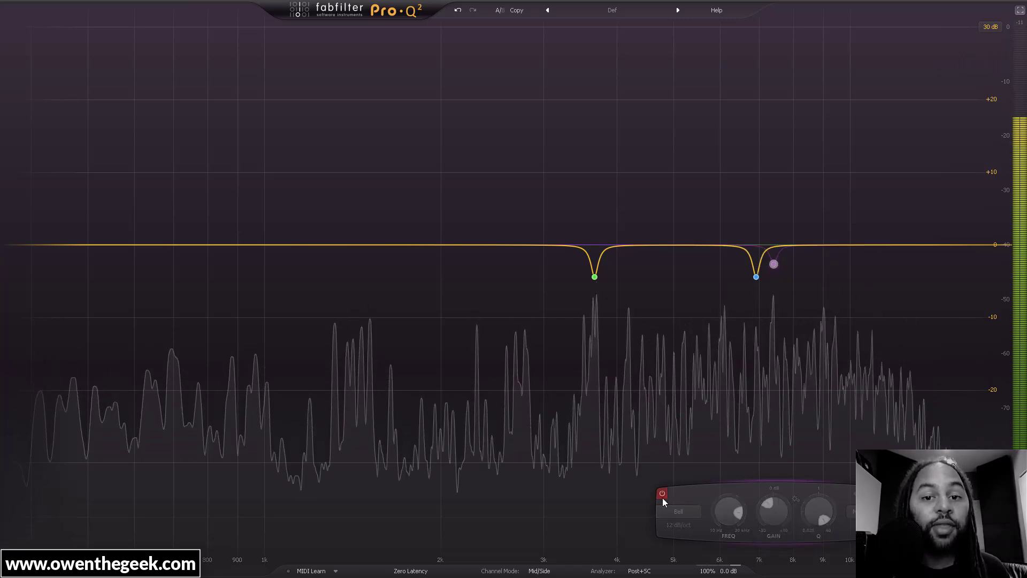
click(663, 494)
Select all three remaining cuts and compare the sound with them bypassed and enabled together.
drag(460, 115, 915, 378)
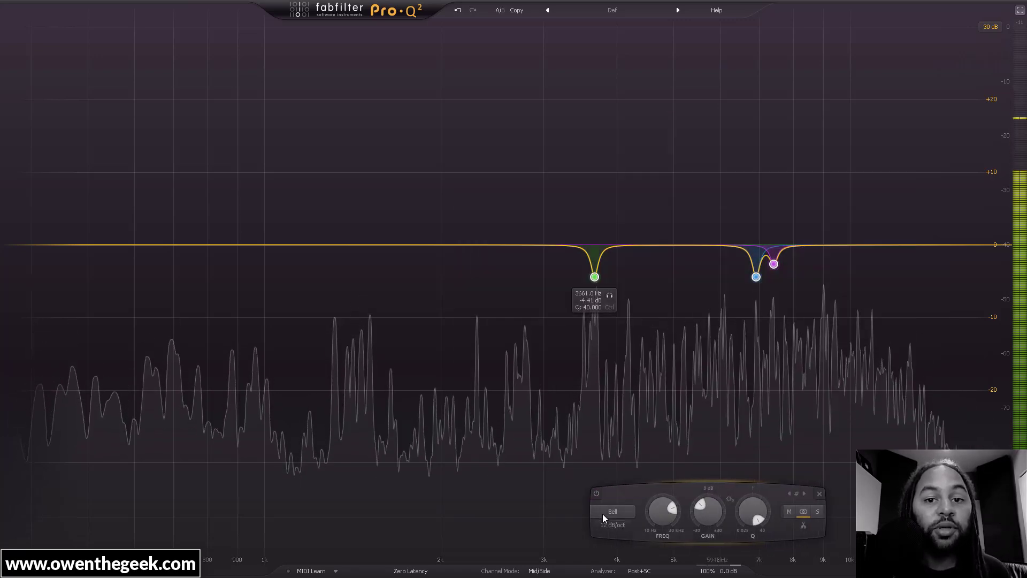
click(596, 495)
click(595, 495)
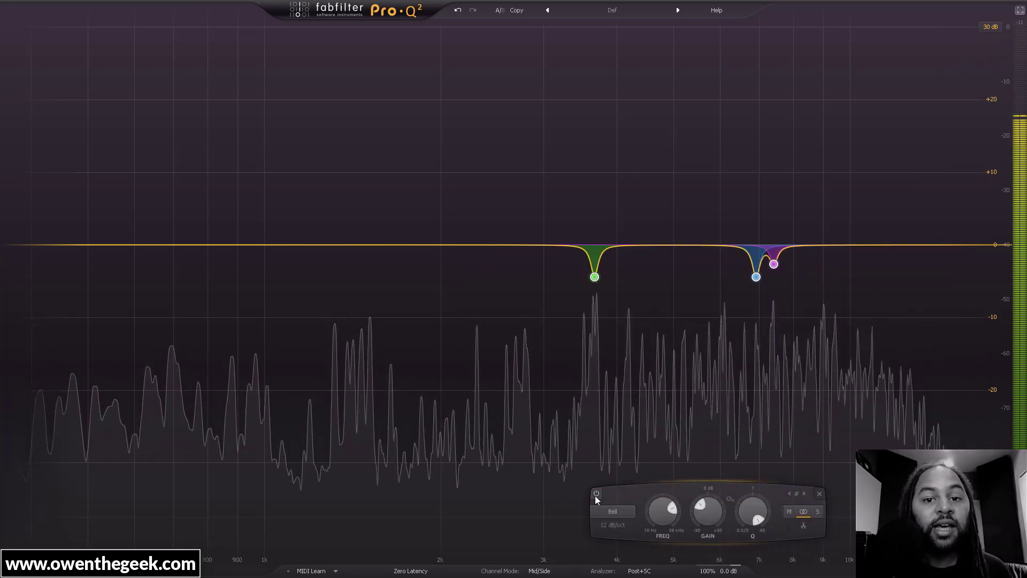